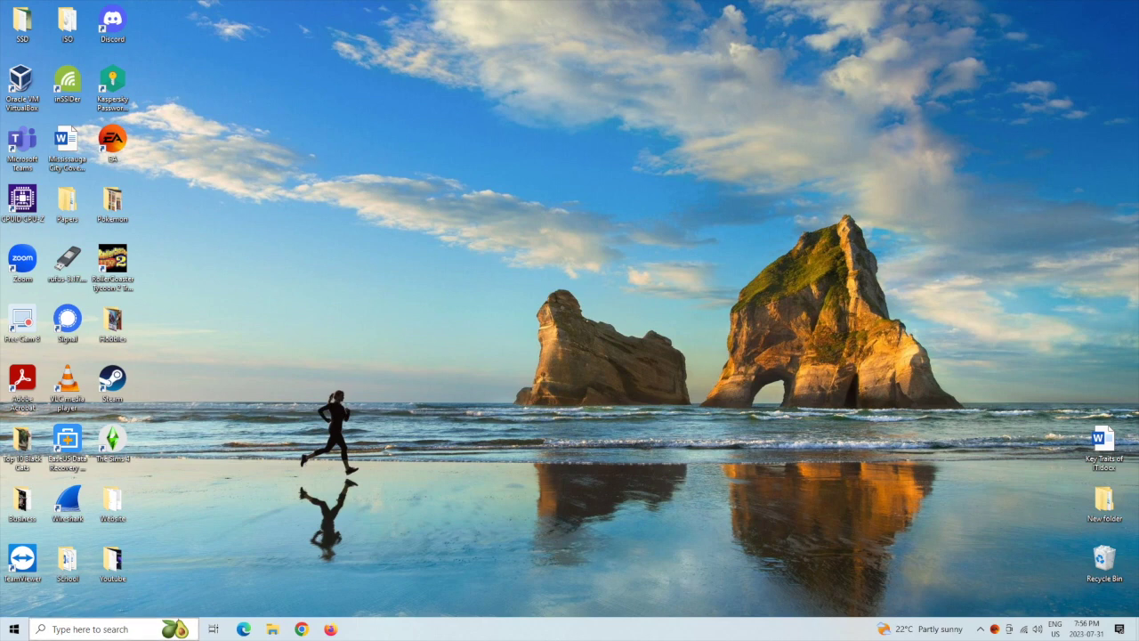
Step: Find and launch System Configuration (msconfig), then open the advanced boot options for the Windows 10 entry
click(95, 628)
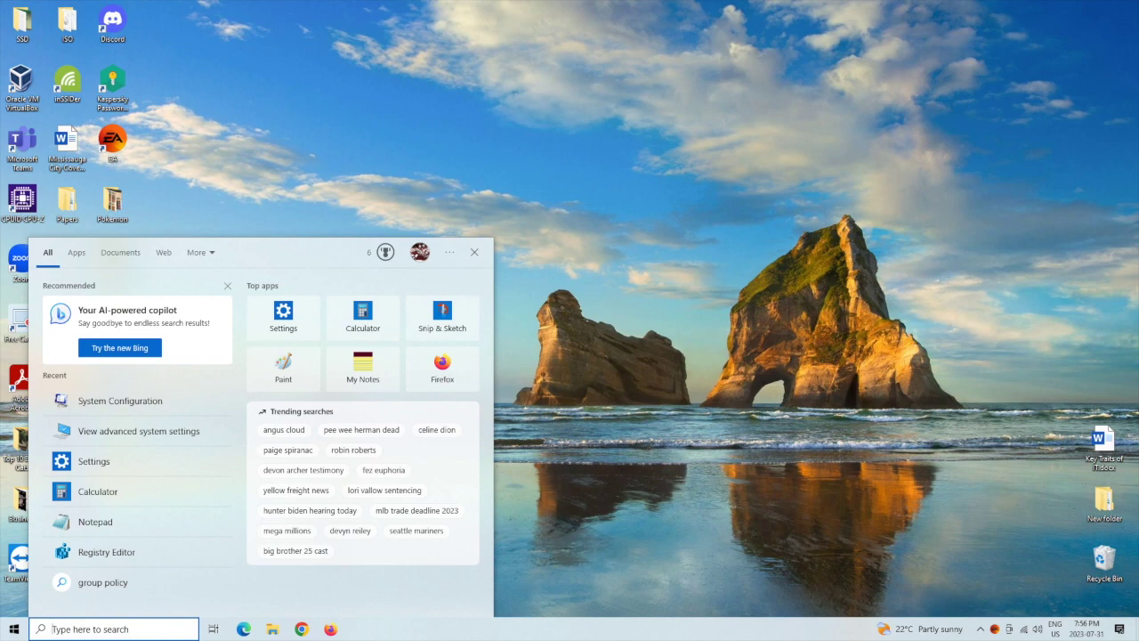
text(msconfig)
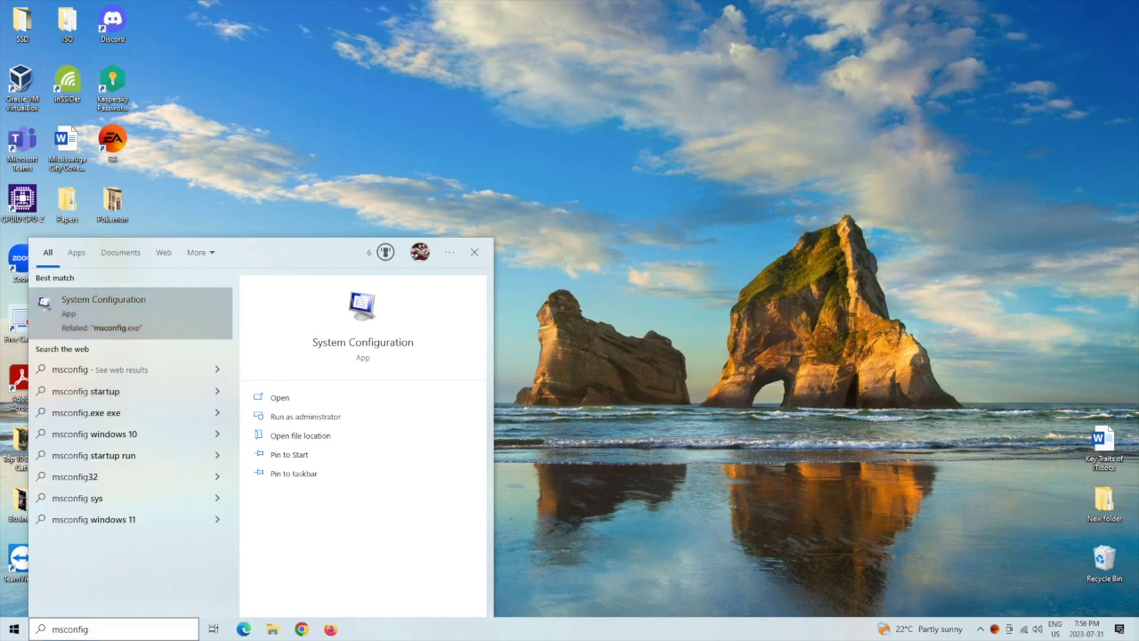
key(Return)
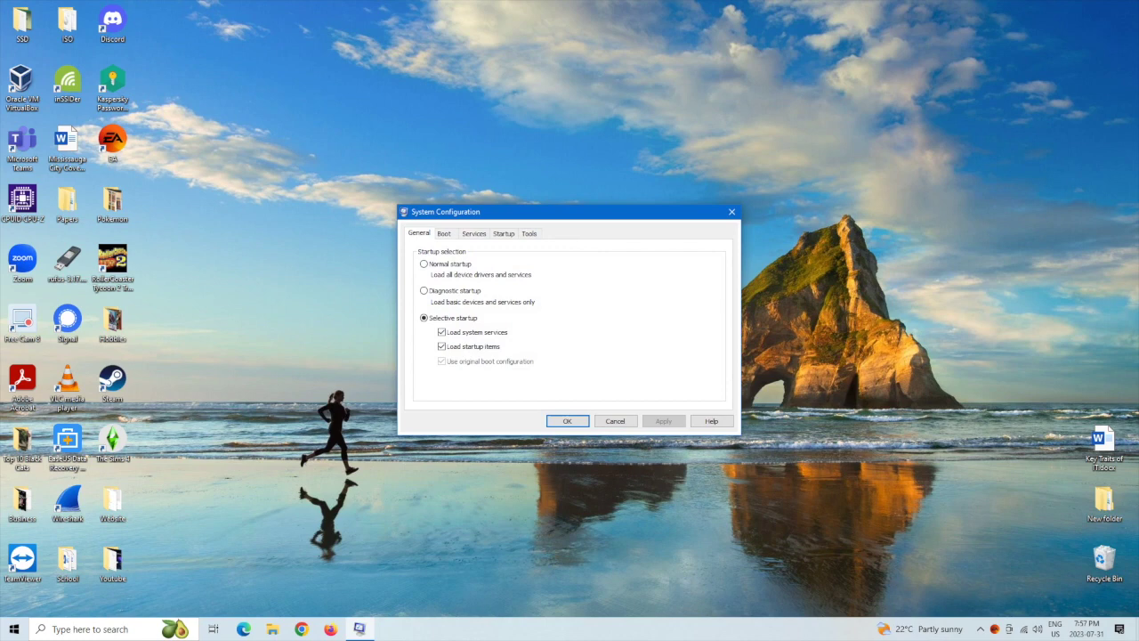
drag(530, 211, 445, 145)
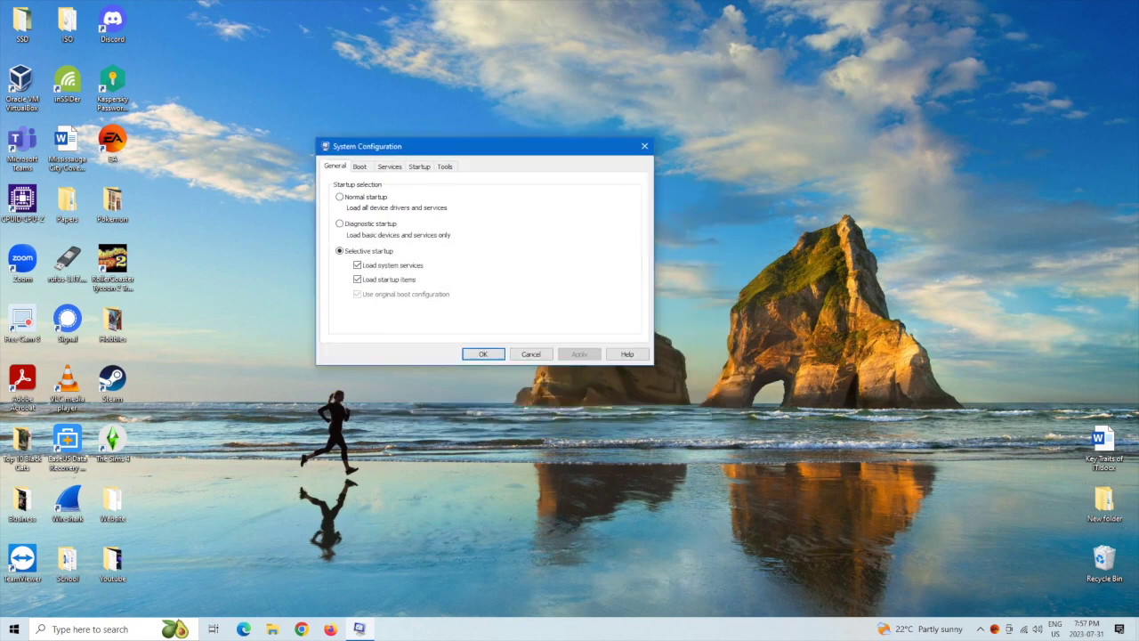
click(360, 166)
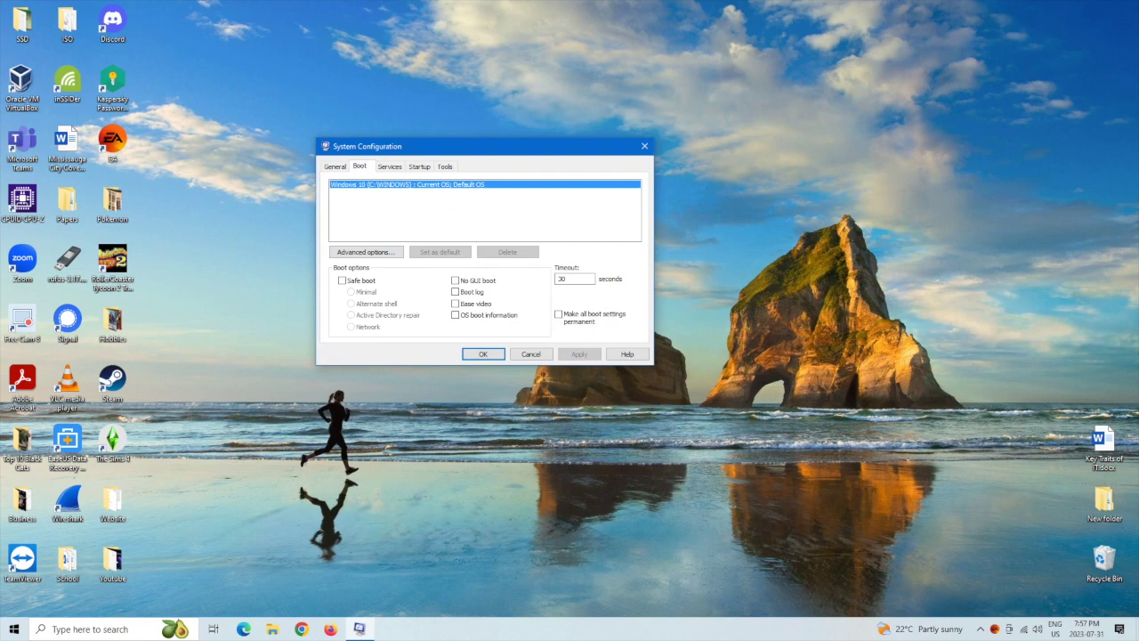
click(365, 252)
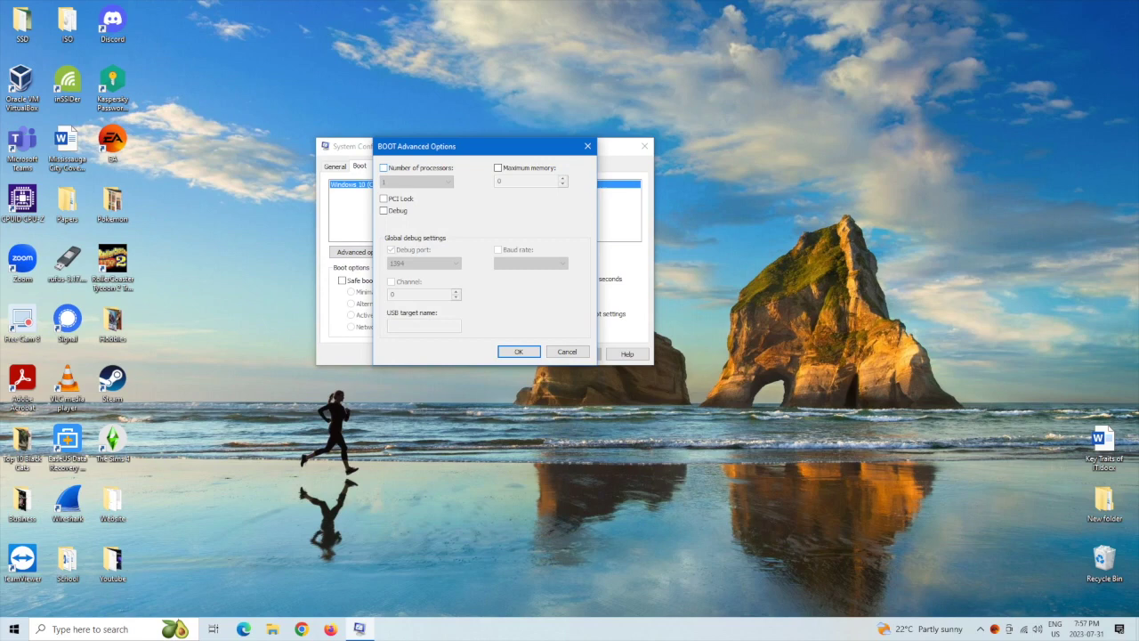
Step: Enable the number of processors setting, choose 8, leave Debug unchecked, and confirm the advanced boot options
key(space)
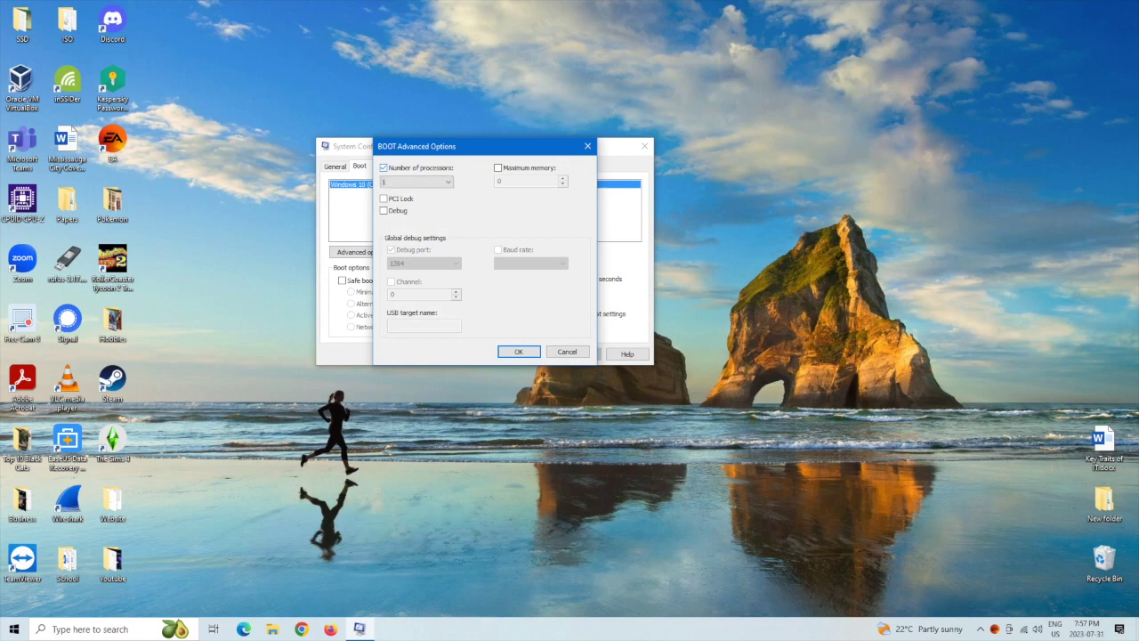
key(Tab)
key(alt+Down)
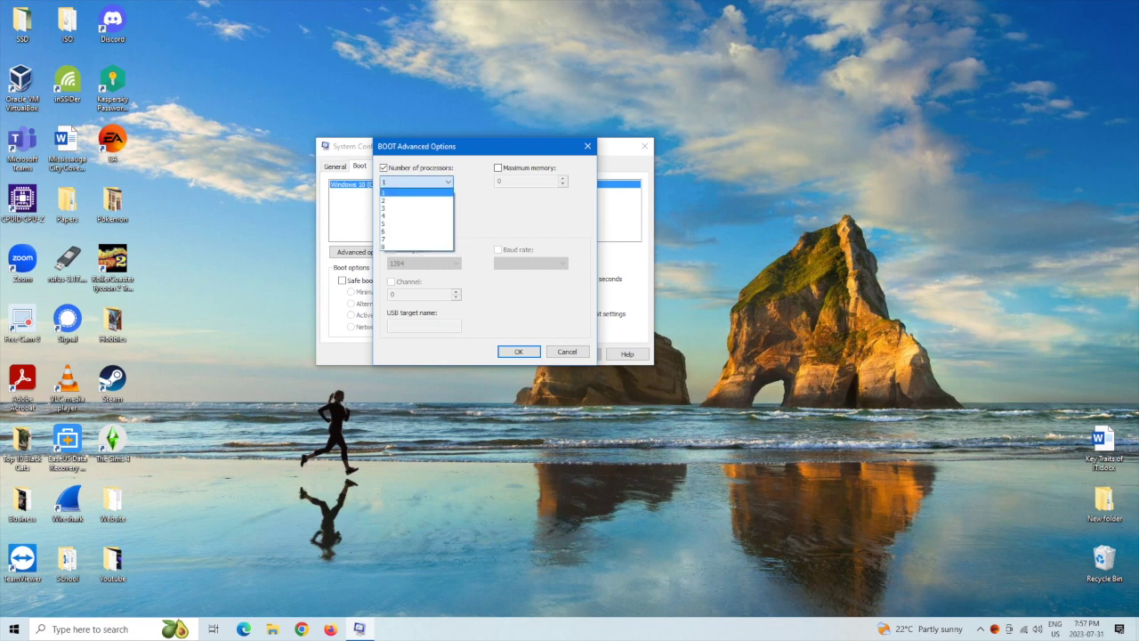
key(Down)
key(Down)
key(Down)
key(Down)
key(Down)
key(Down)
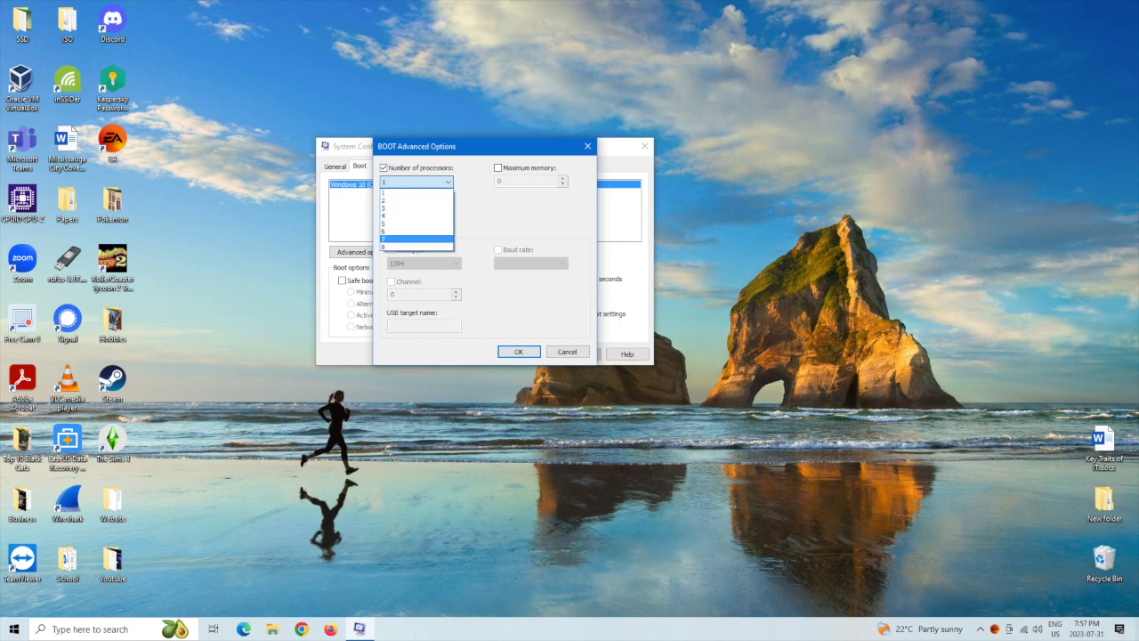
key(Down)
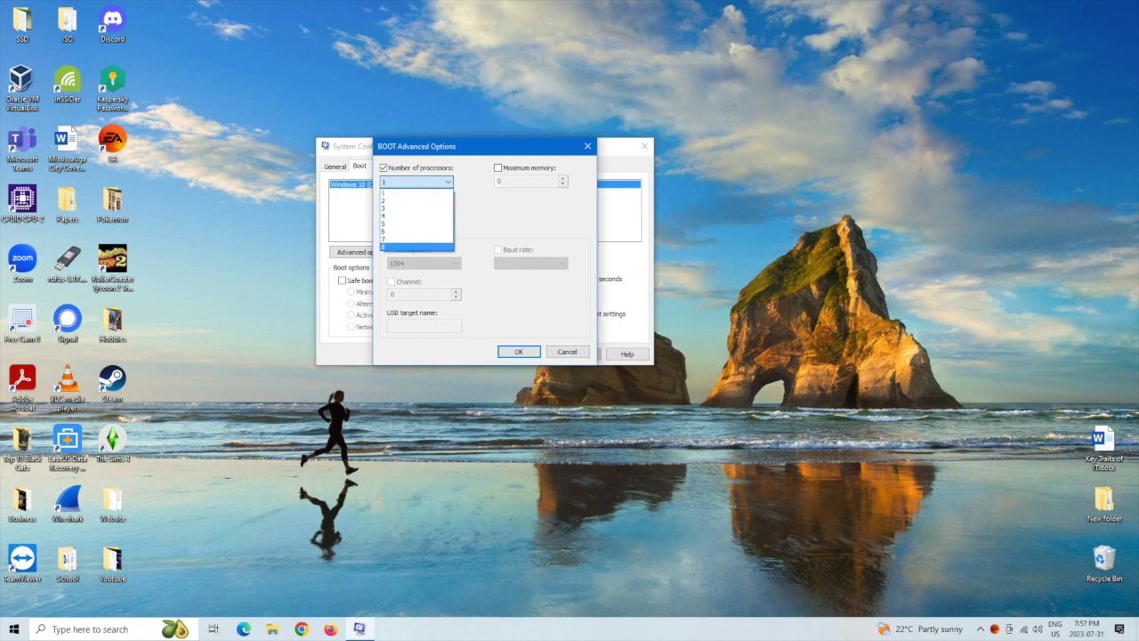
click(416, 246)
click(384, 210)
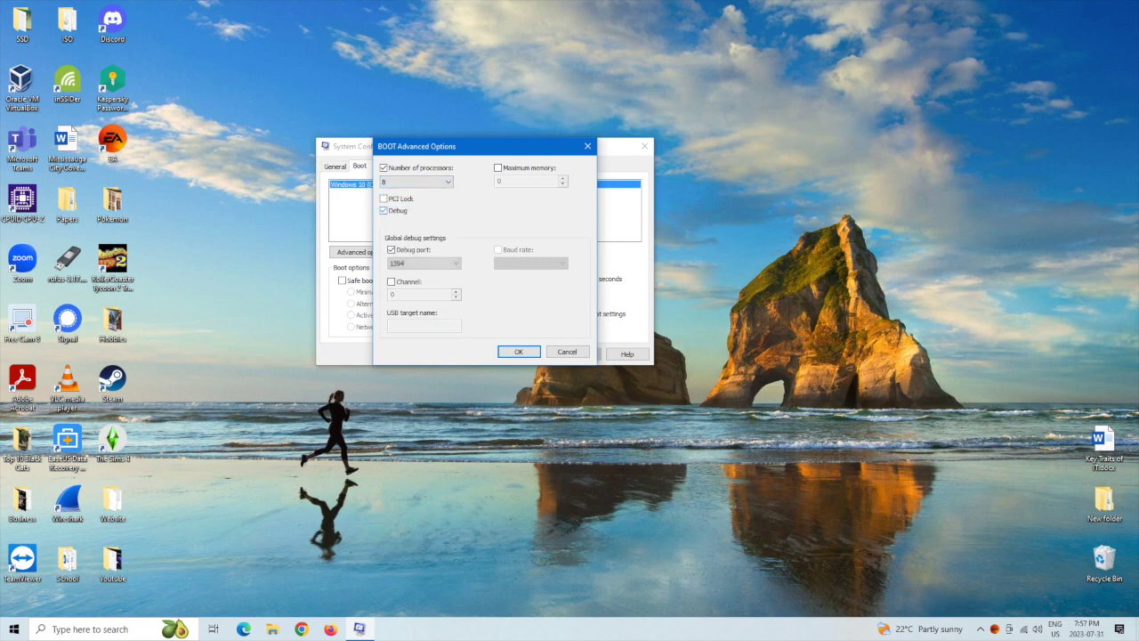
click(384, 210)
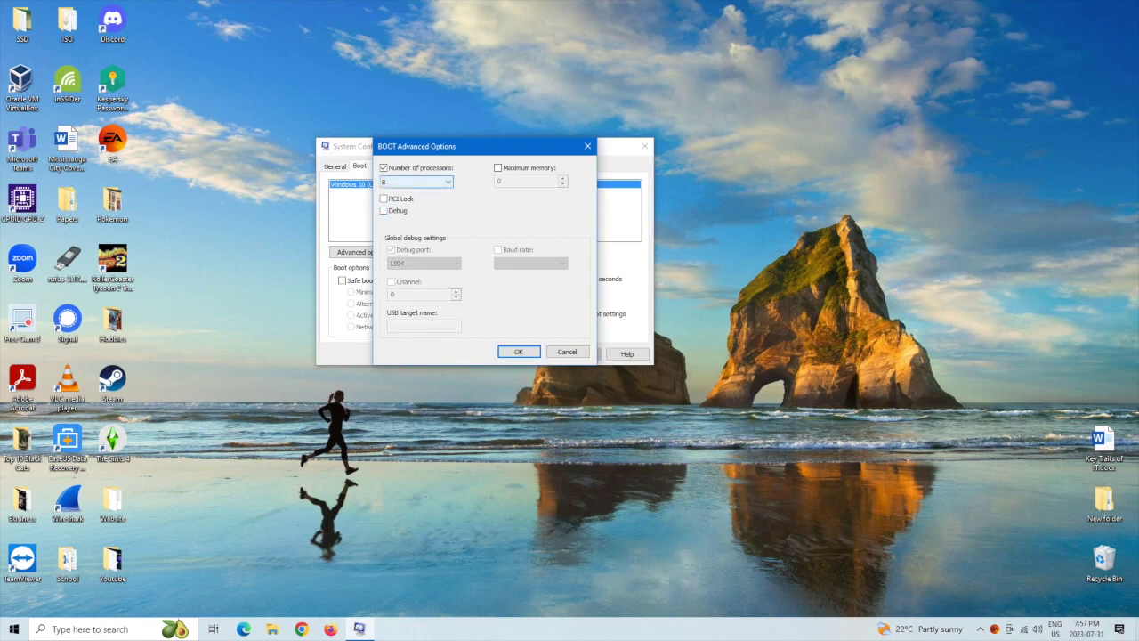
key(Return)
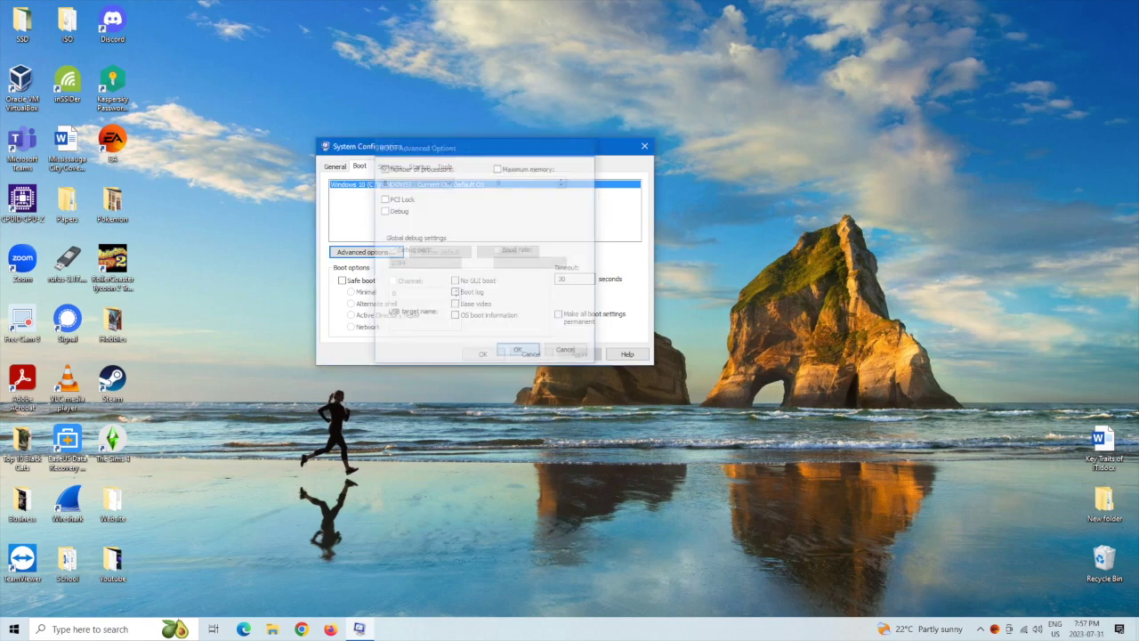
Step: Apply the boot changes, close System Configuration, and exit without restarting the computer
click(578, 353)
key(shift+Tab)
key(shift+Tab)
key(Return)
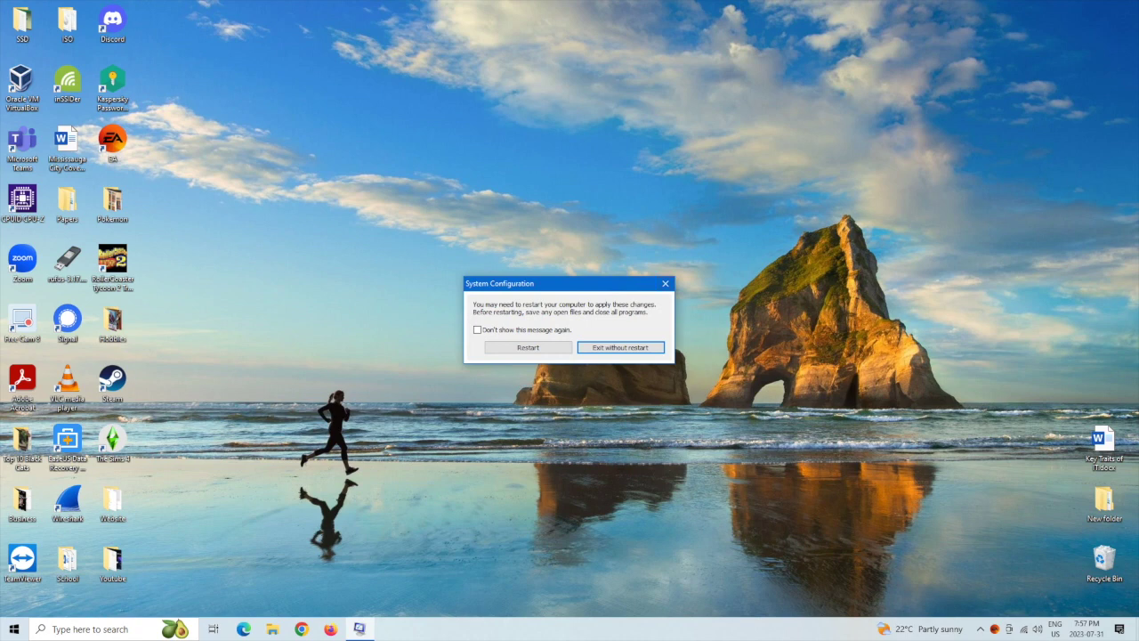
key(Return)
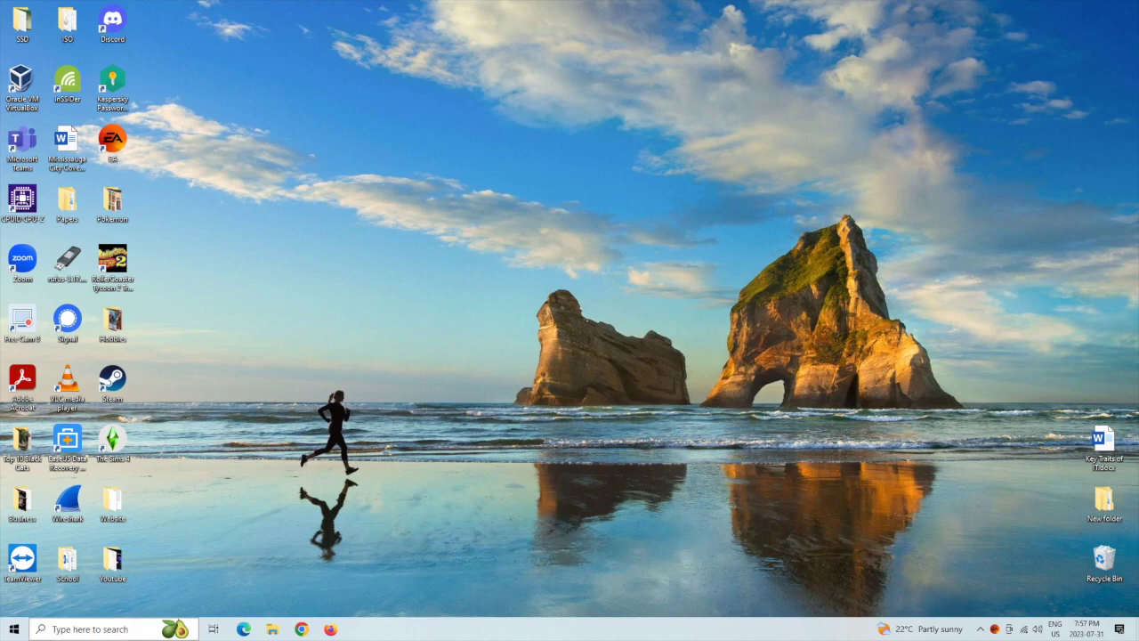
Step: Search Windows for "advanced system" and open View advanced system settings
click(114, 628)
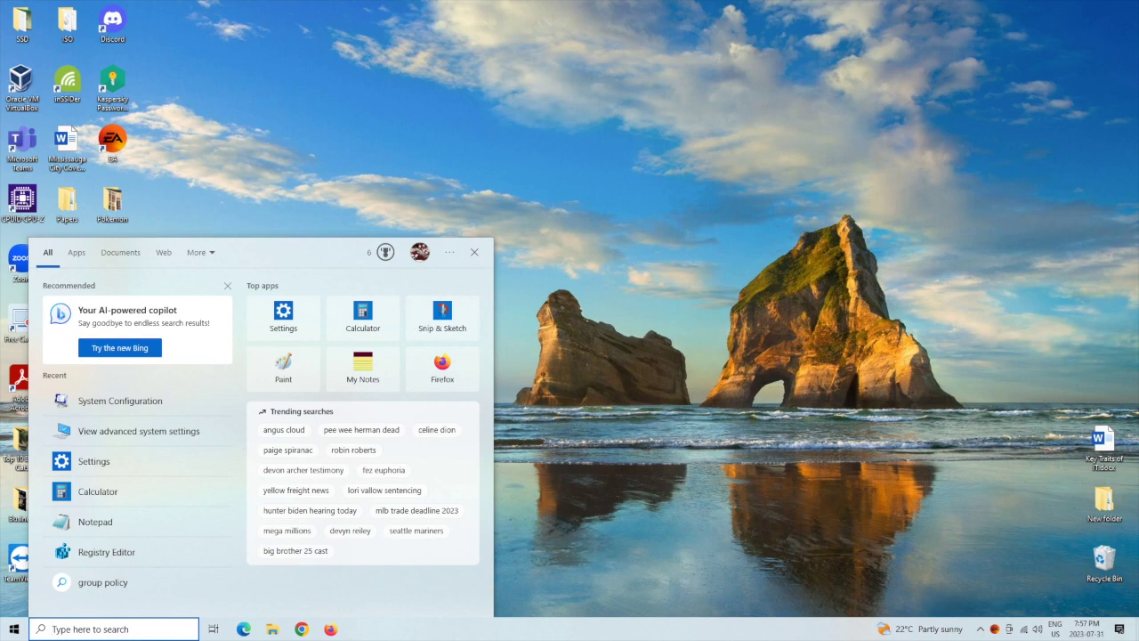
text(adv)
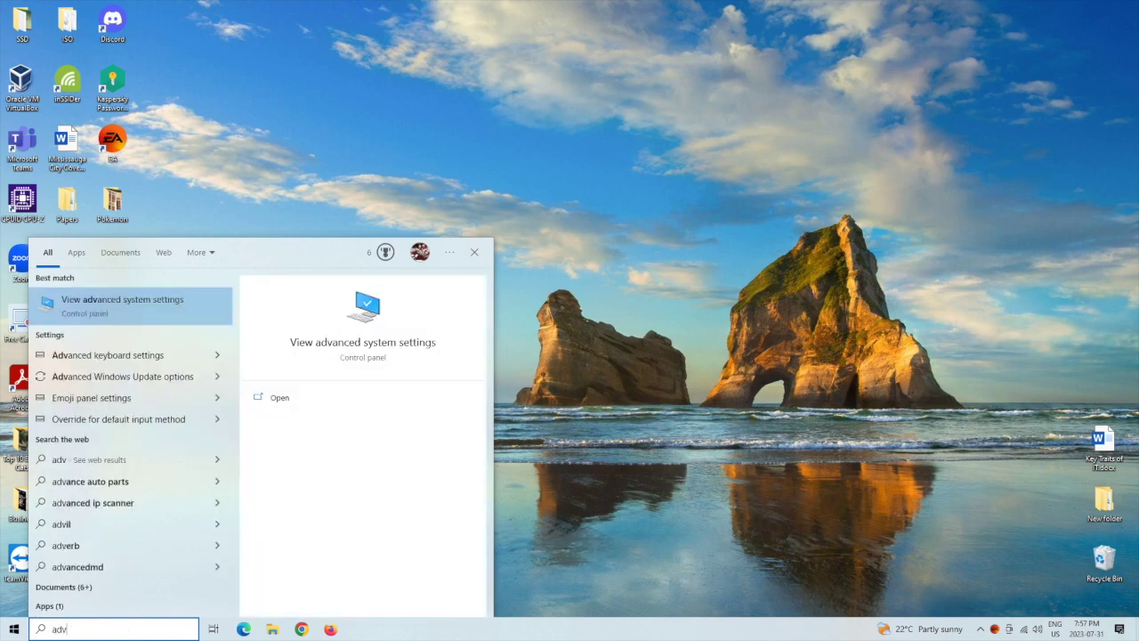
text(anced s)
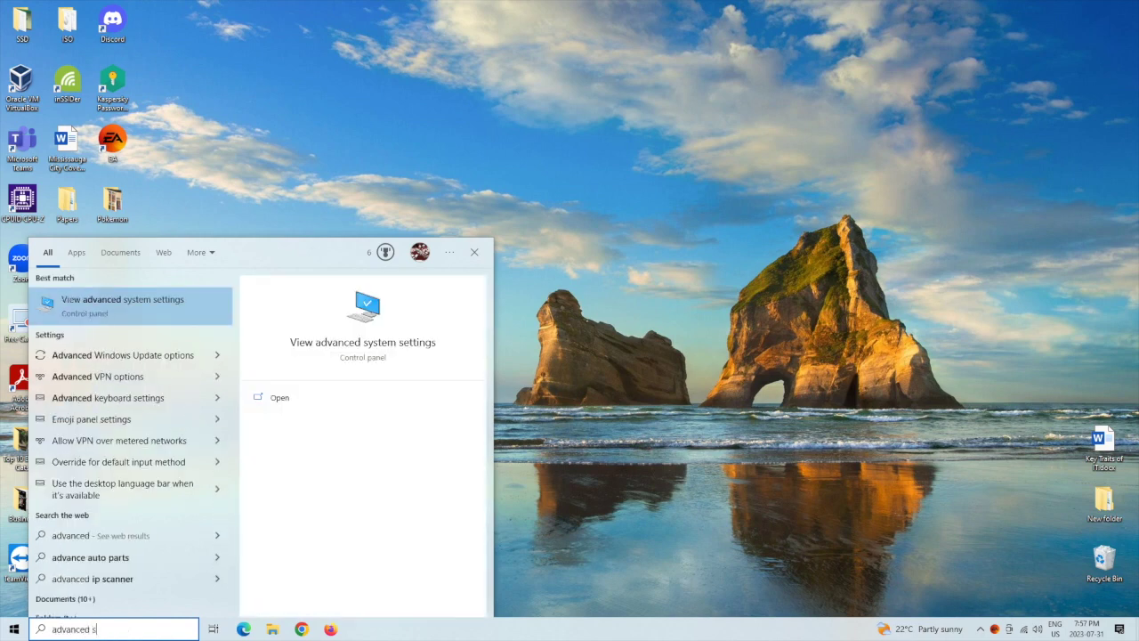
text(ystem)
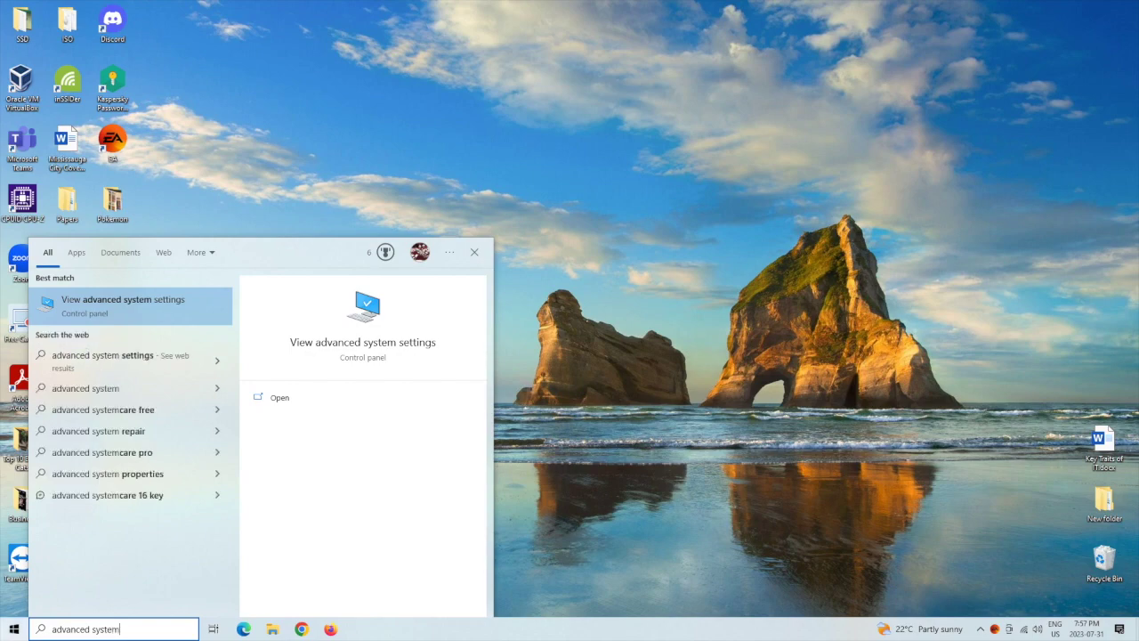
click(130, 305)
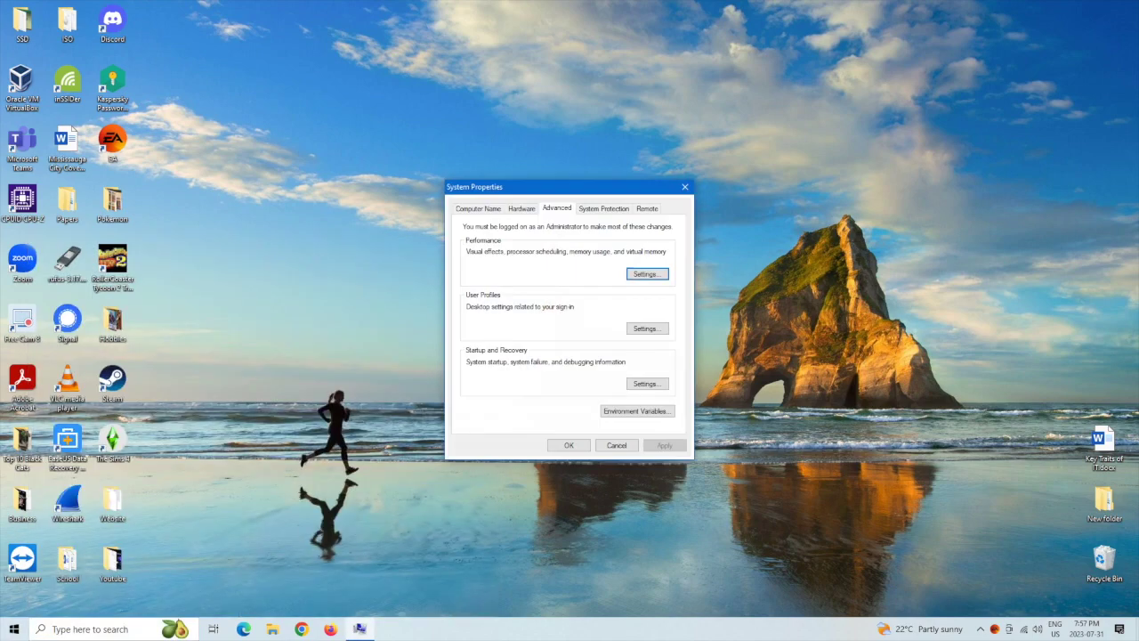
Step: Open the Performance settings from System Properties and bring up the Visual Effects options
drag(564, 187, 492, 148)
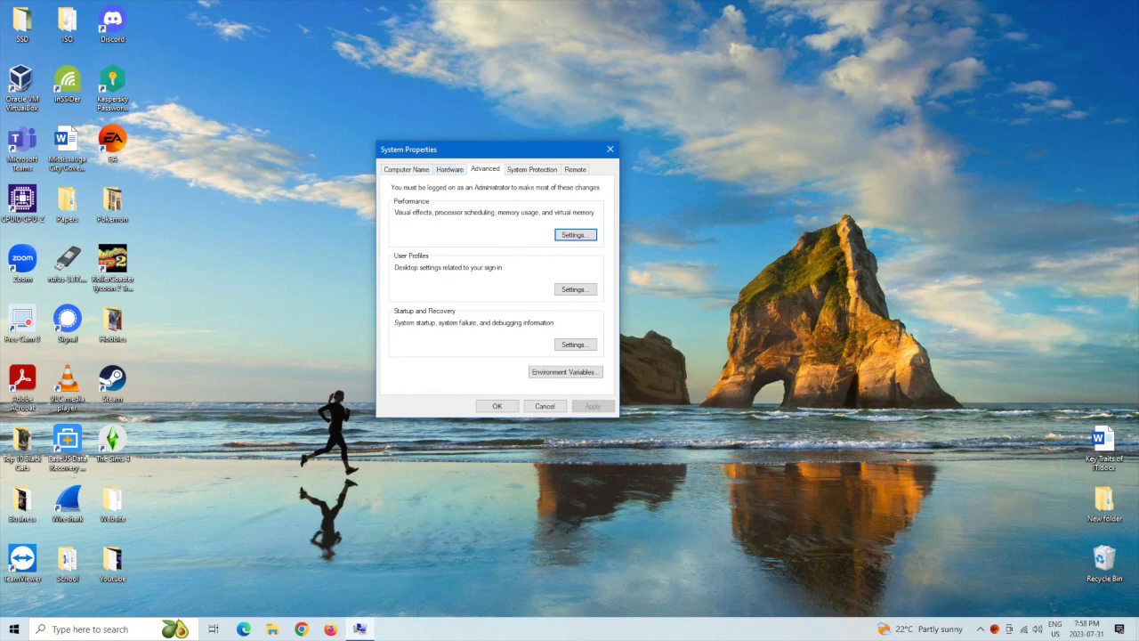
click(575, 234)
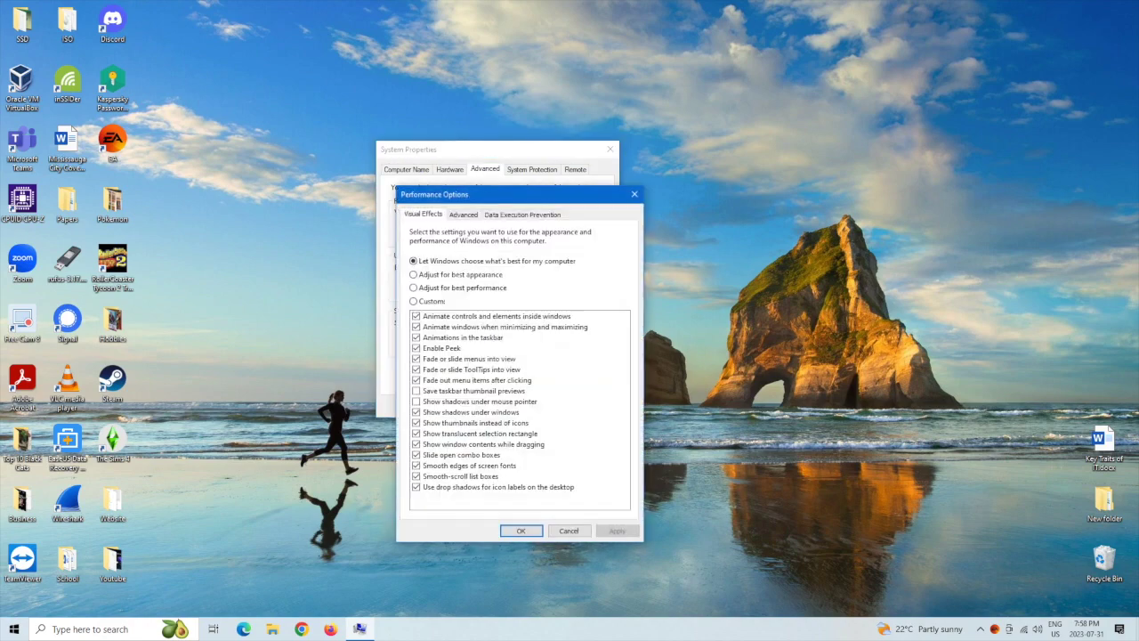
drag(520, 194, 499, 122)
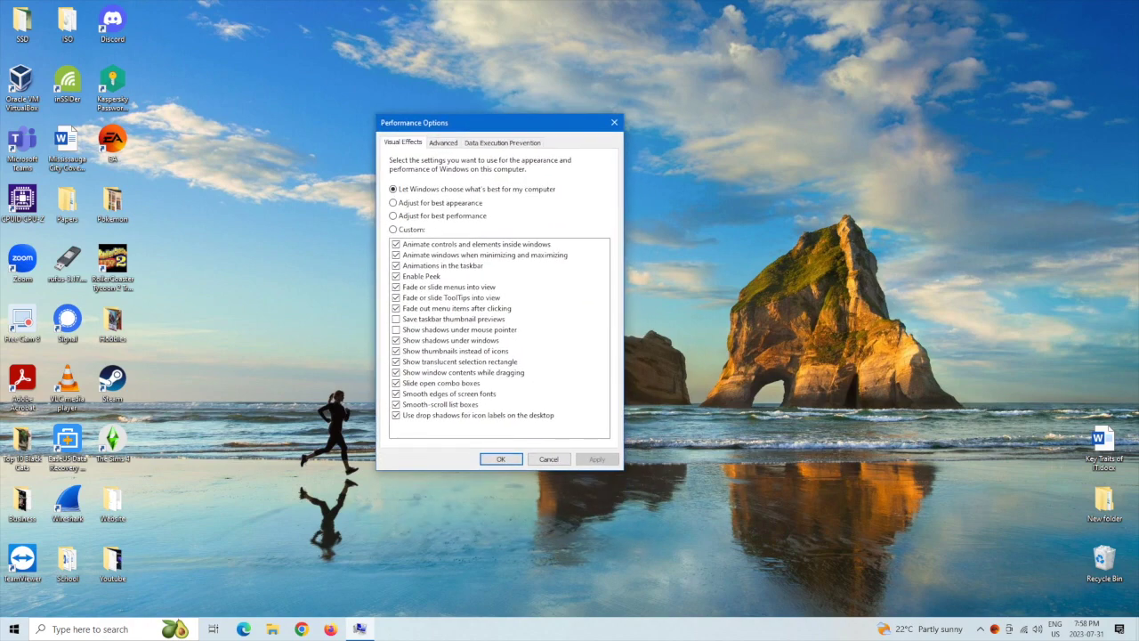
click(442, 142)
click(402, 141)
Step: Turn off animation of controls and elements, window minimize/maximize animation, taskbar animations, and Enable Peek
click(396, 244)
click(396, 254)
click(396, 265)
click(396, 276)
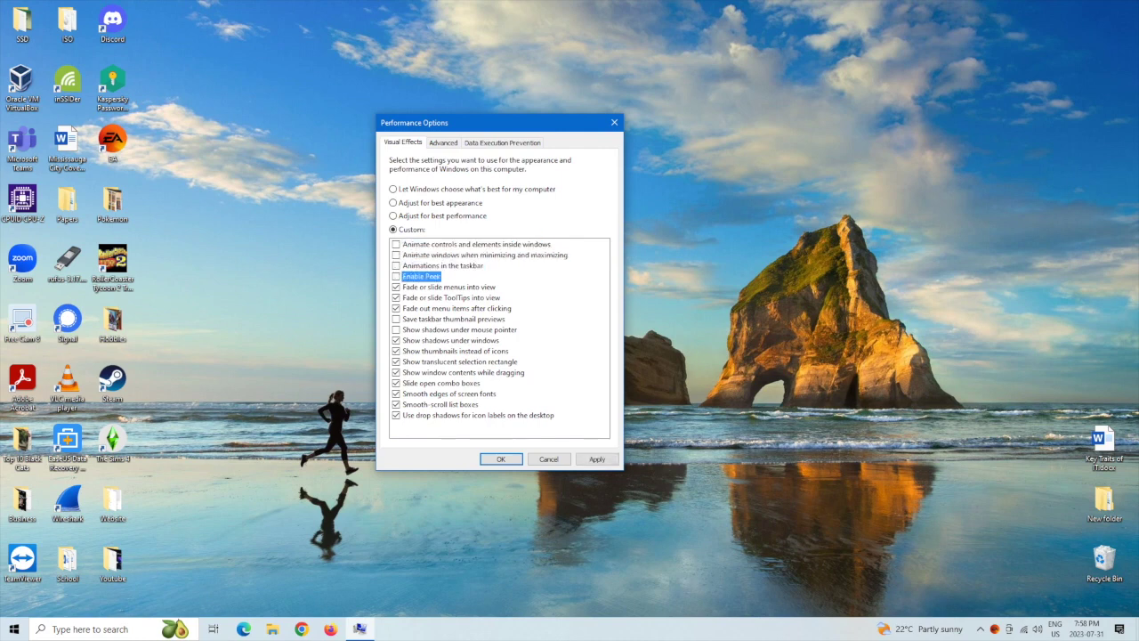
Step: Turn off fading or sliding of menus and ToolTips and fading out of menu items, leaving taskbar thumbnail previews unchecked
click(396, 286)
click(396, 297)
click(396, 308)
click(395, 318)
click(396, 308)
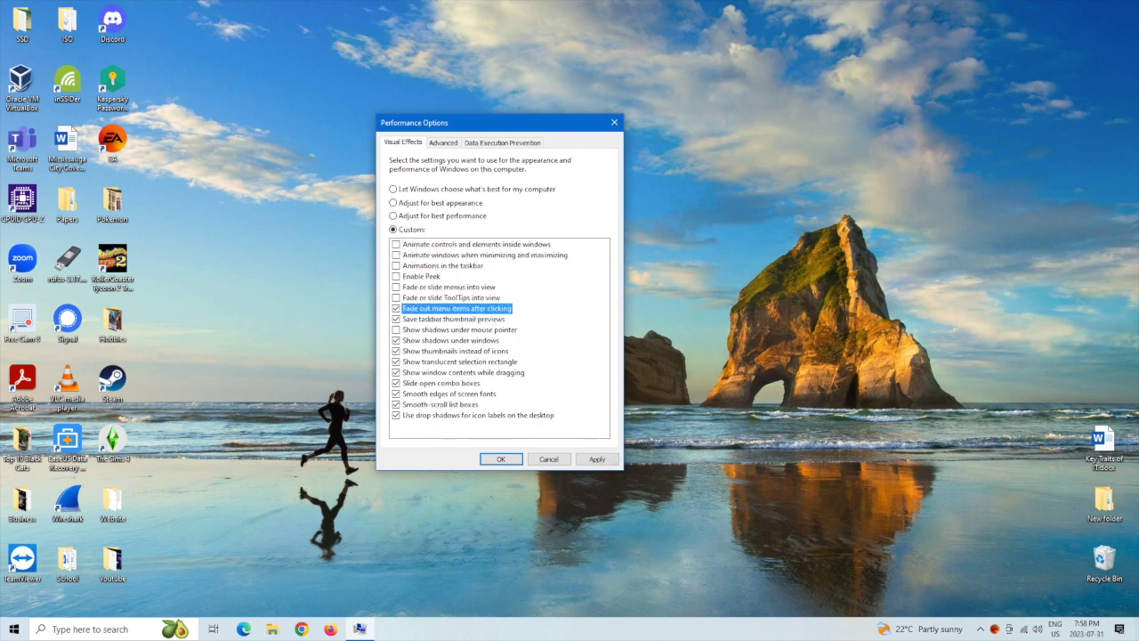
click(396, 318)
click(396, 297)
key(space)
key(Down)
key(space)
key(Up)
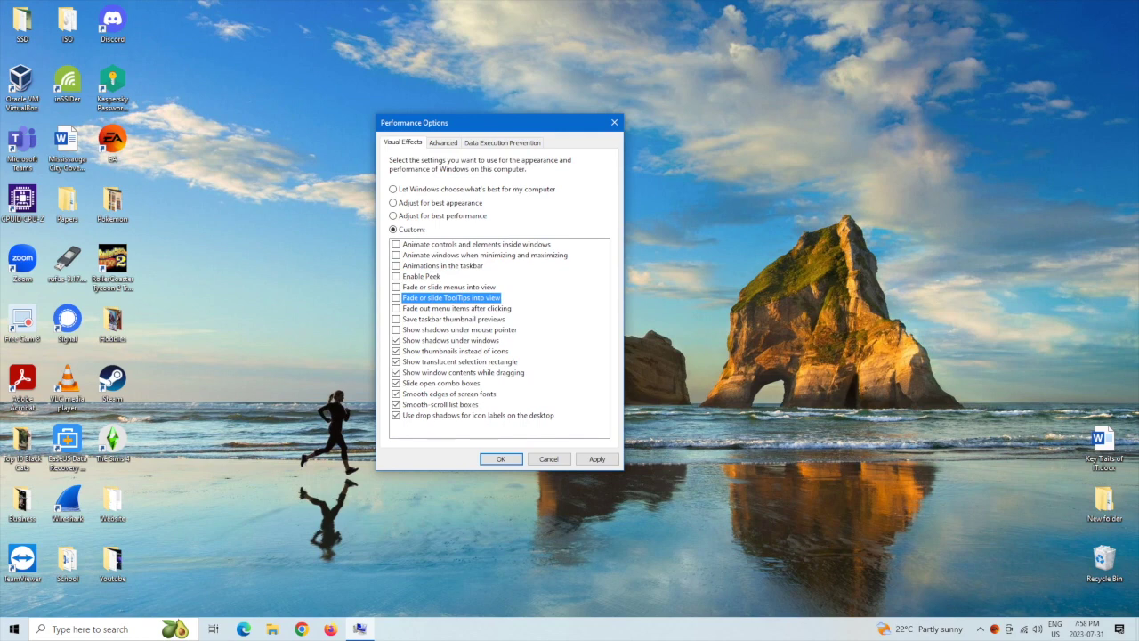
Step: Turn off shadows under windows, thumbnails instead of icons, and the translucent selection rectangle
key(Down)
key(Down)
key(Down)
key(Down)
key(space)
key(Down)
key(space)
key(Down)
key(space)
Step: Turn off window contents while dragging, sliding combo boxes, smooth font edges, smooth-scroll list boxes, and drop shadows for desktop icon labels
key(Down)
key(space)
key(Down)
key(space)
key(Down)
key(space)
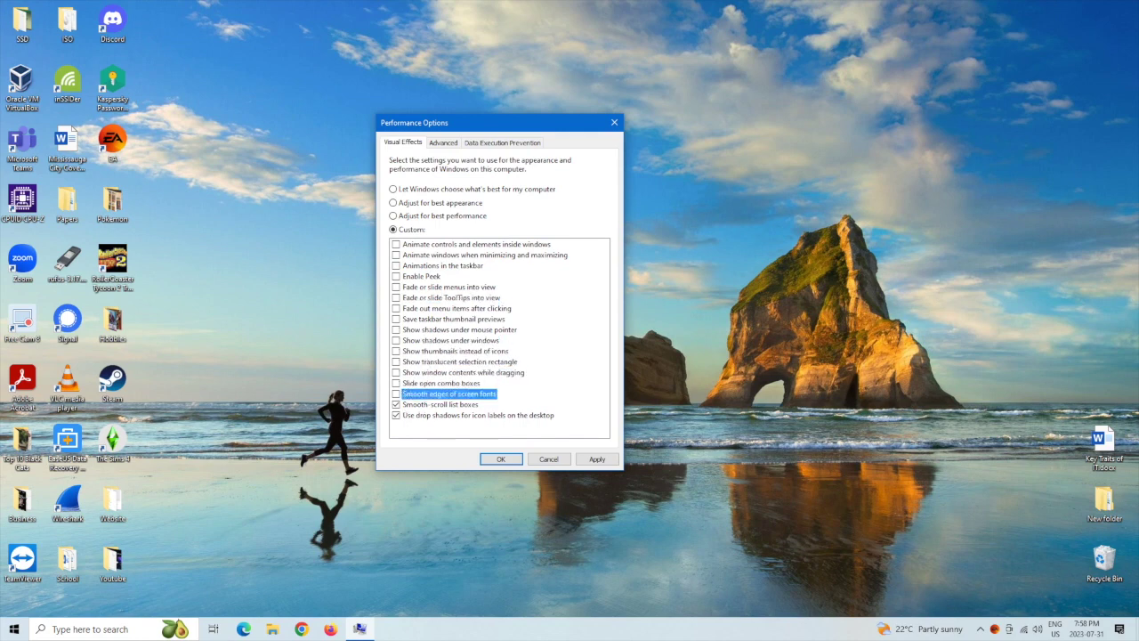
key(Down)
key(space)
key(Down)
key(space)
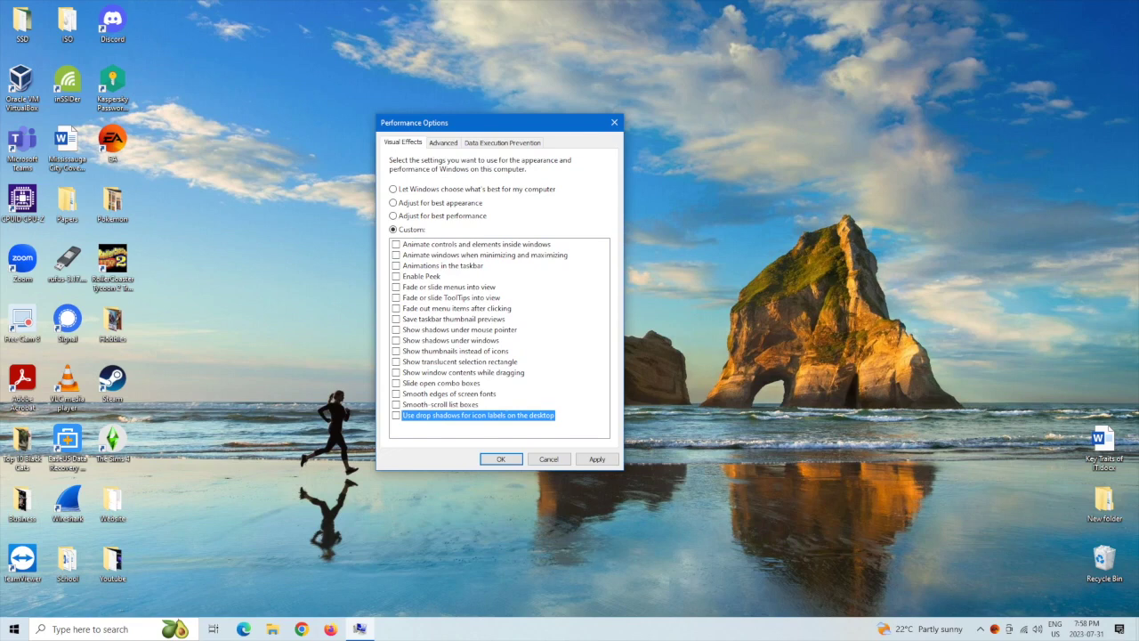
Step: Re-enable Smooth edges of screen fonts and Show thumbnails instead of icons
key(Up)
key(Up)
key(space)
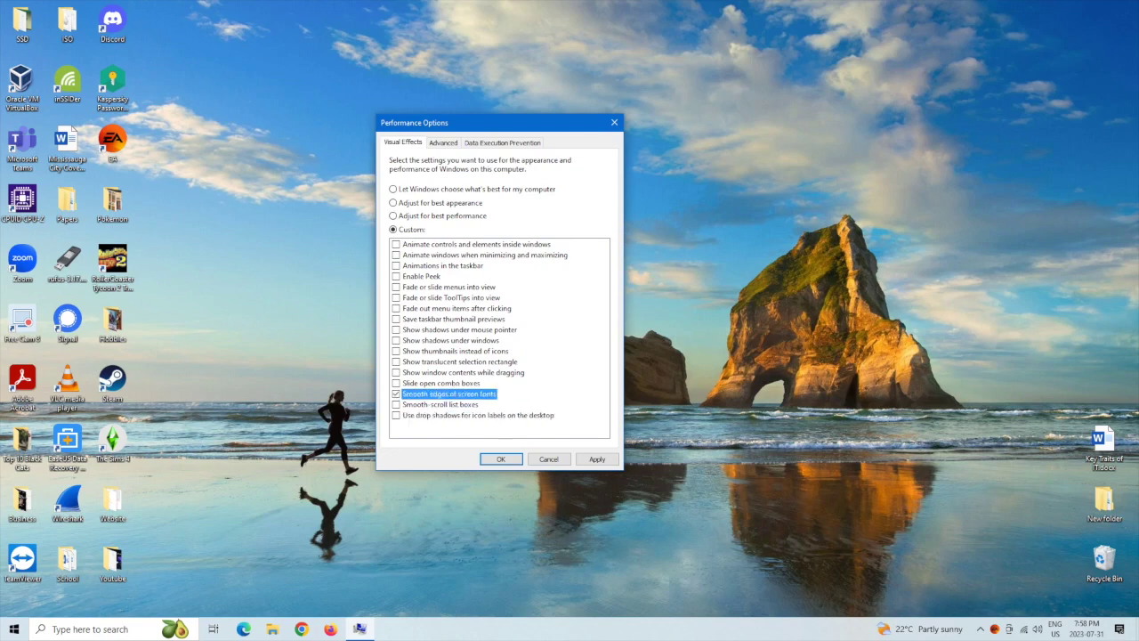
key(Up)
key(Up)
key(Up)
key(Up)
key(space)
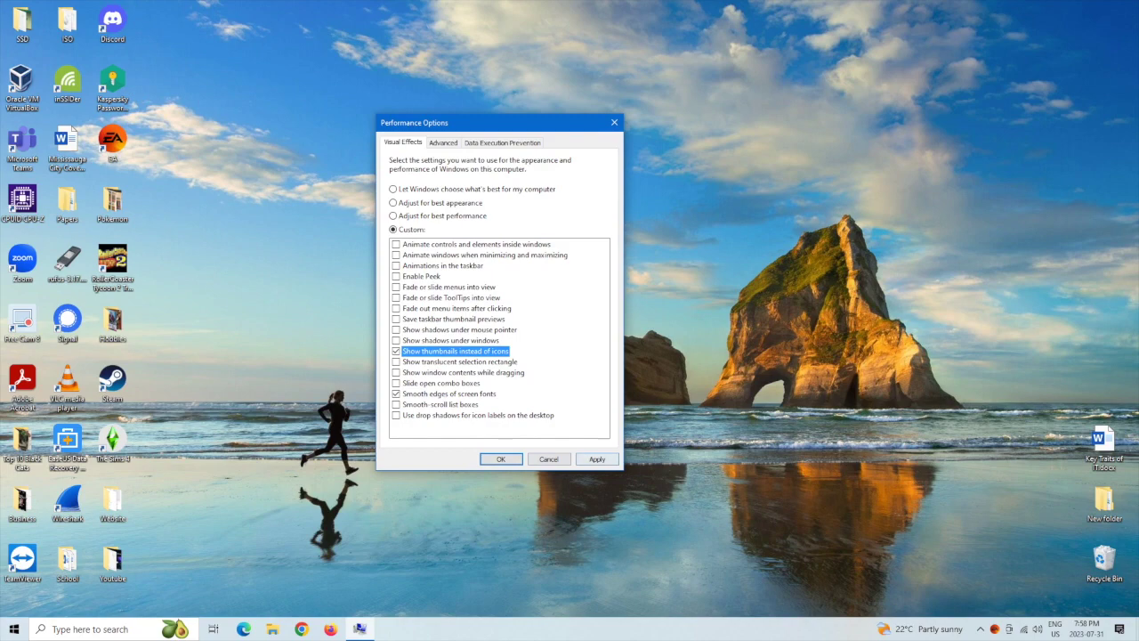
Step: Apply the custom visual effects and close both Performance Options and System Properties
key(Tab)
key(Tab)
key(Tab)
key(space)
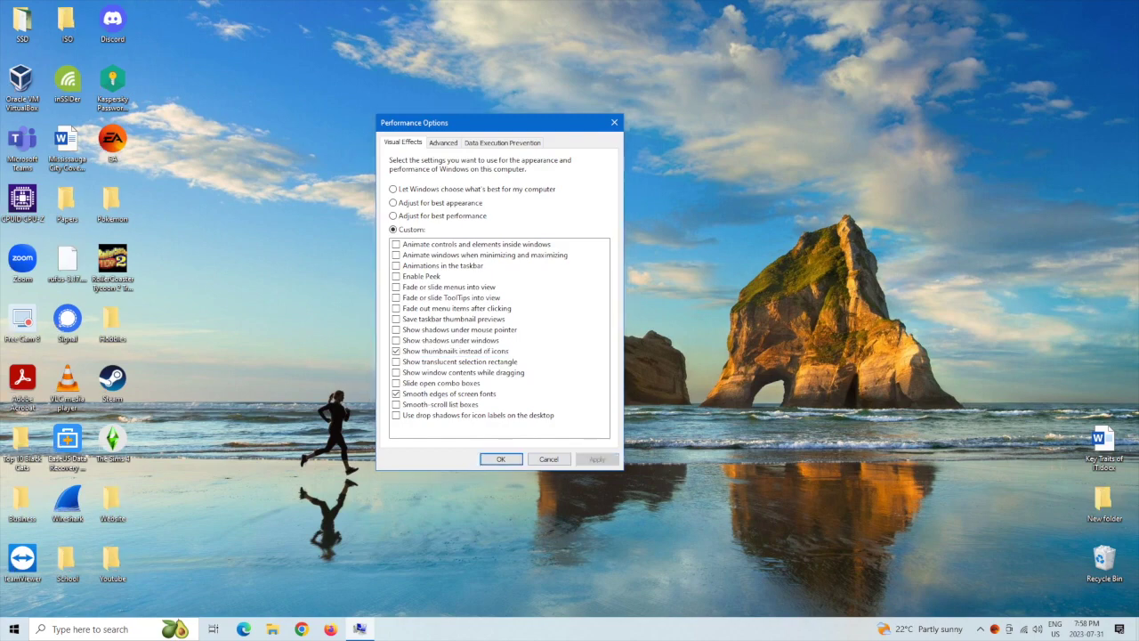
key(Return)
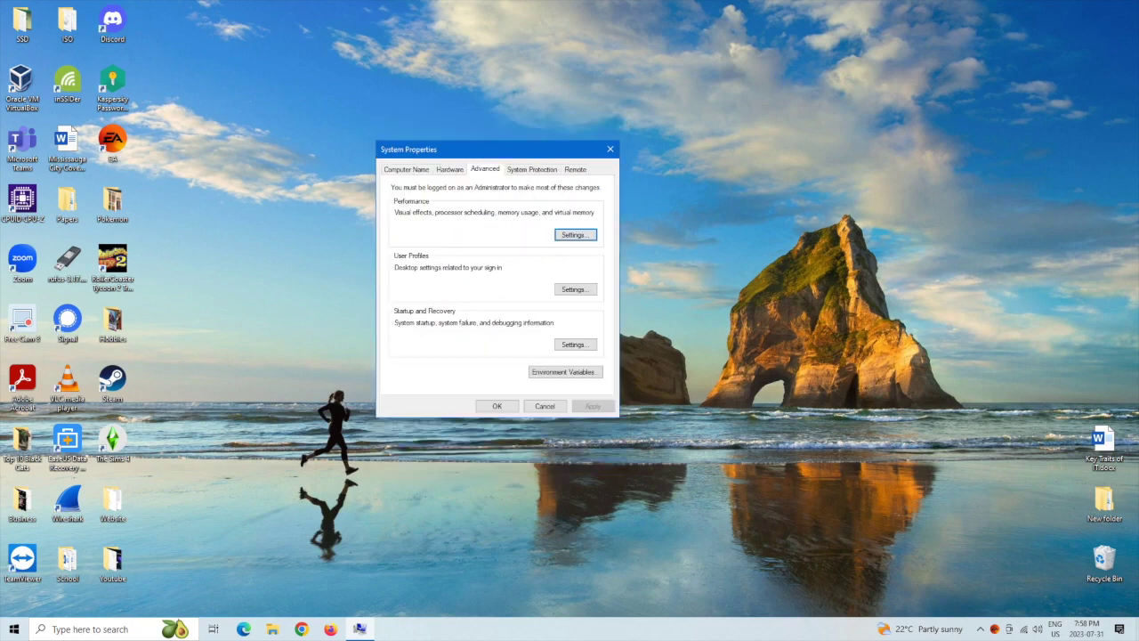
key(Return)
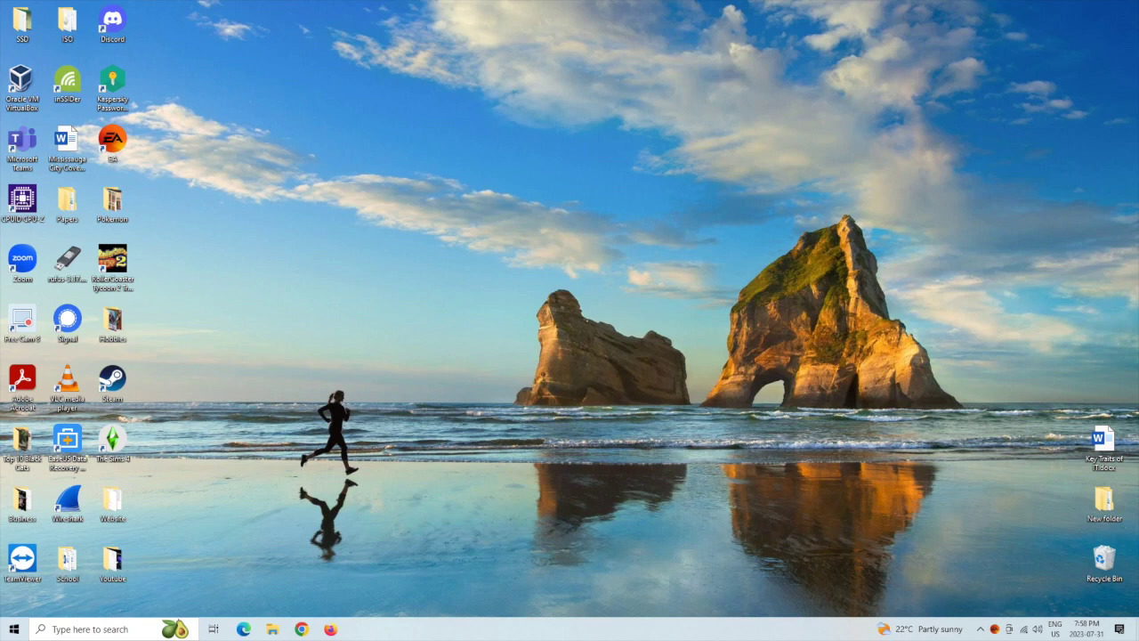
Step: Display the computer's power choices, including Restart, and dismiss them without choosing one
key(super)
click(40, 602)
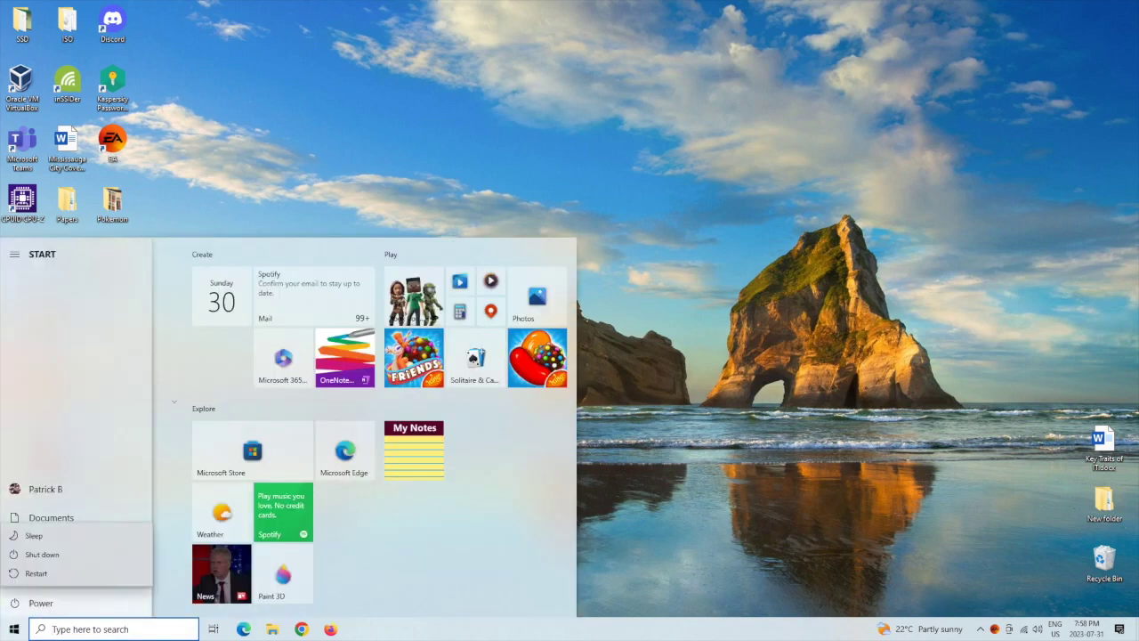
key(Up)
key(Escape)
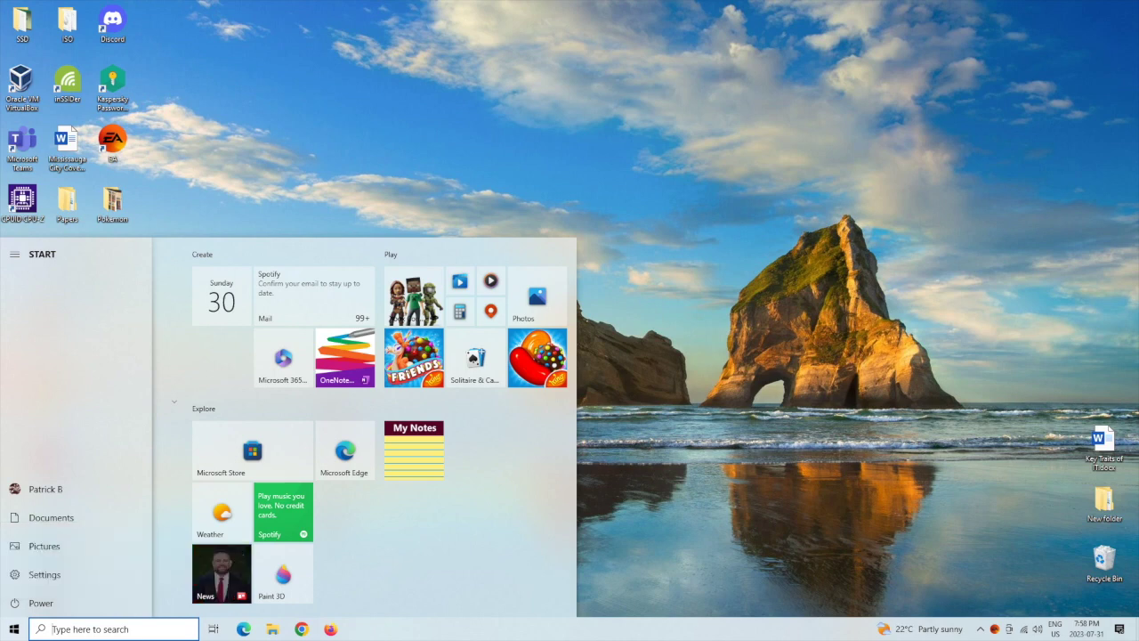
Step: Dismiss the Start menu, then open Task Manager and close its window again
key(Escape)
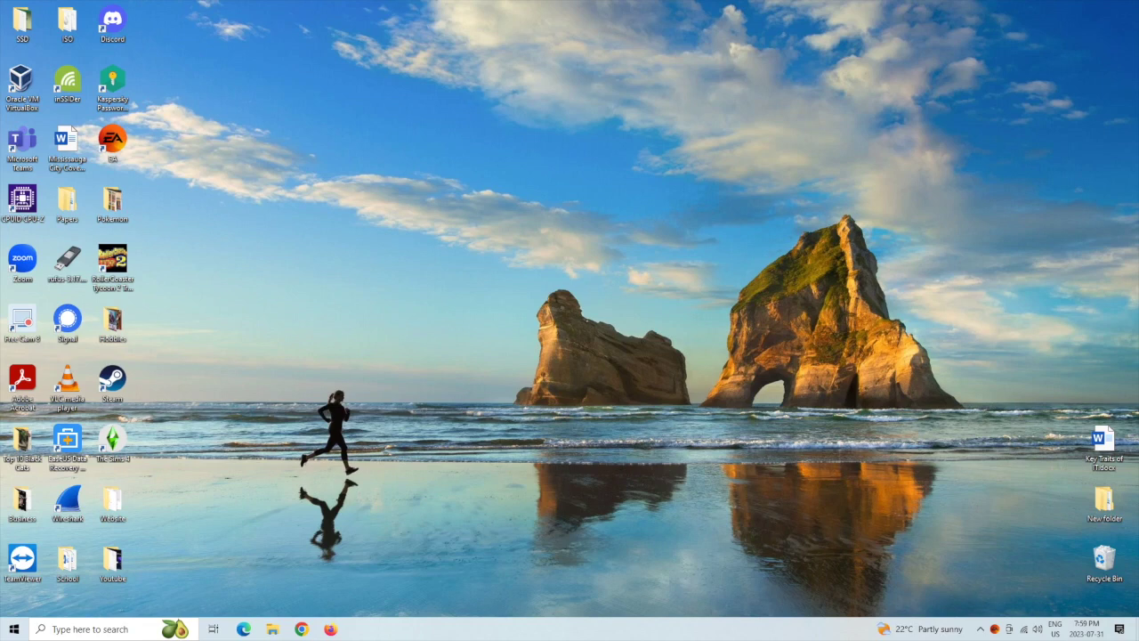
key(ctrl+shift)
key(super+space)
key(ctrl+shift+Escape)
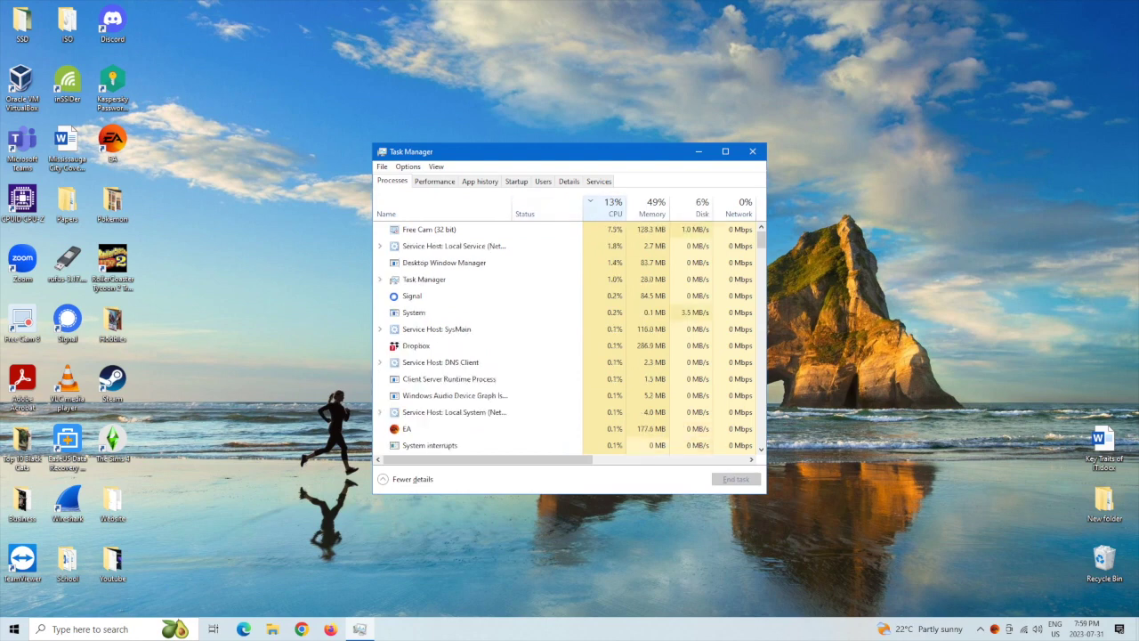
click(752, 152)
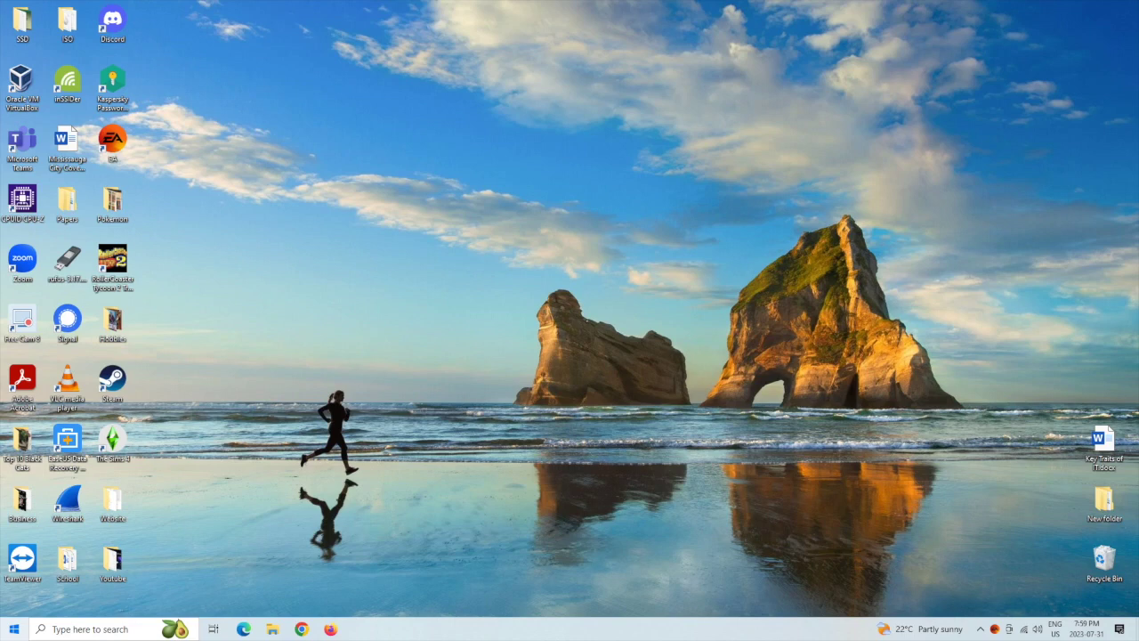
Step: Open Task Manager from the Start button's system shortcuts with its list of running processes displayed
right_click(14, 629)
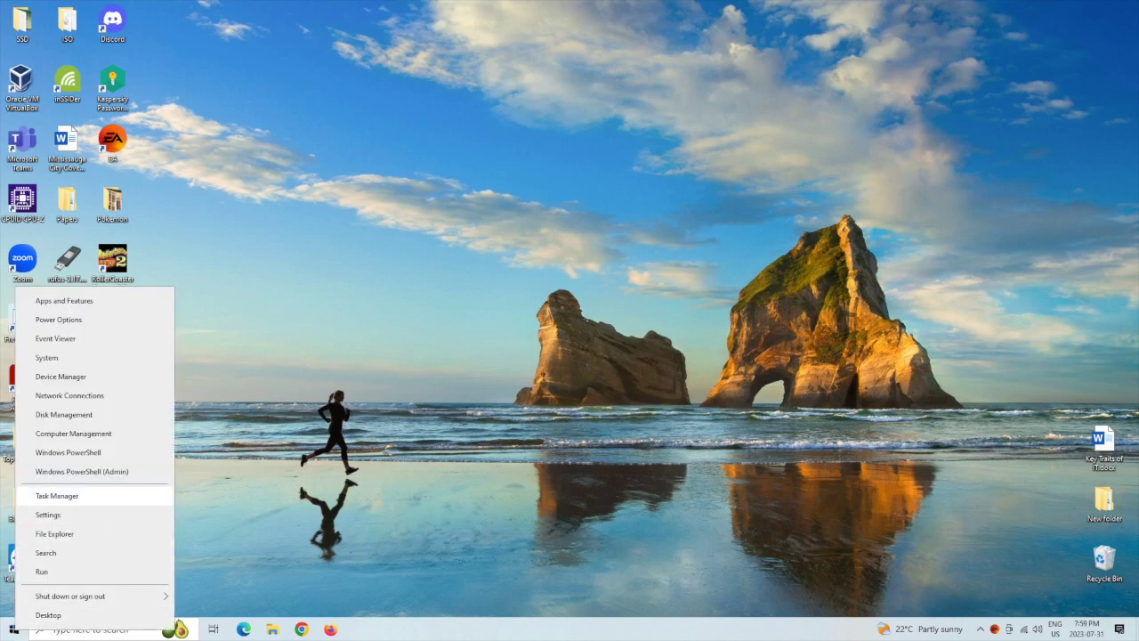
click(57, 495)
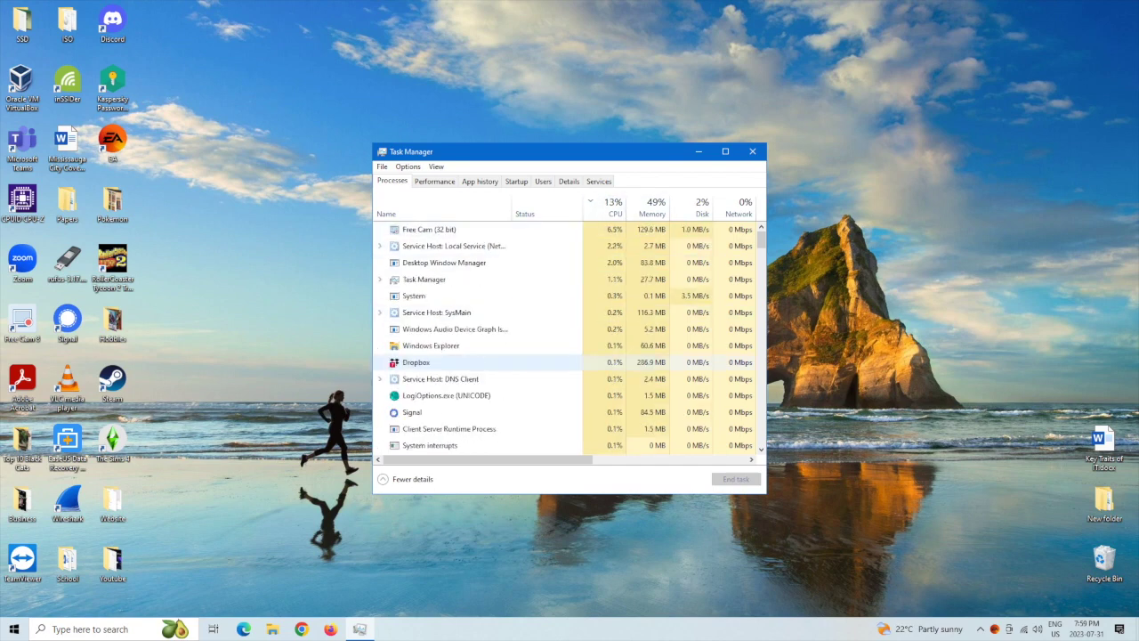
drag(151, 601, 12, 89)
right_click(12, 358)
key(Escape)
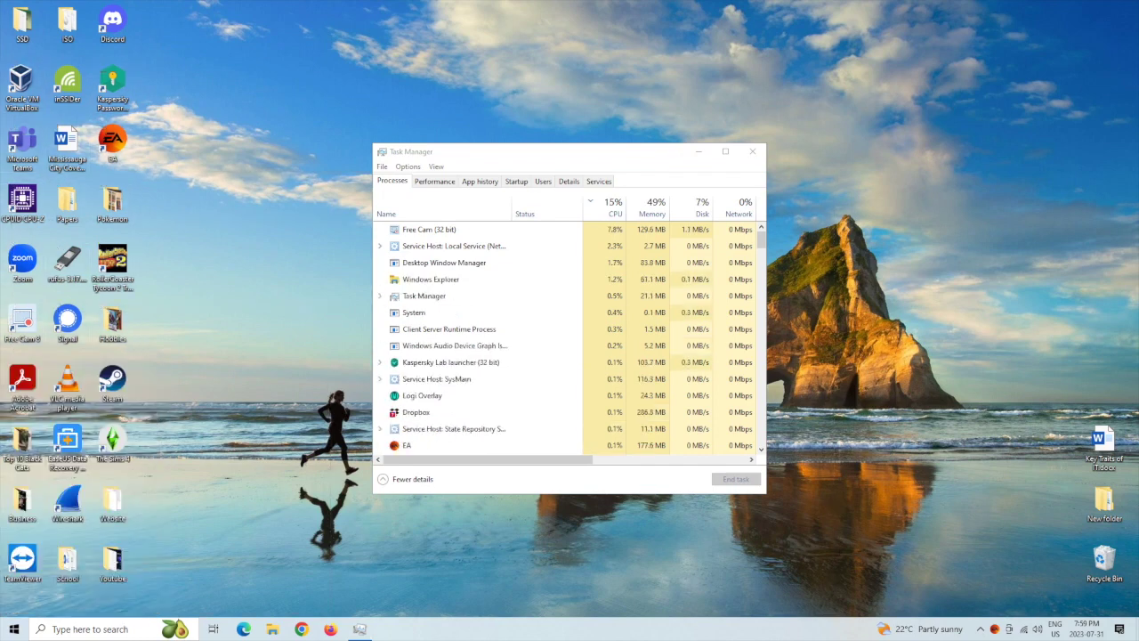